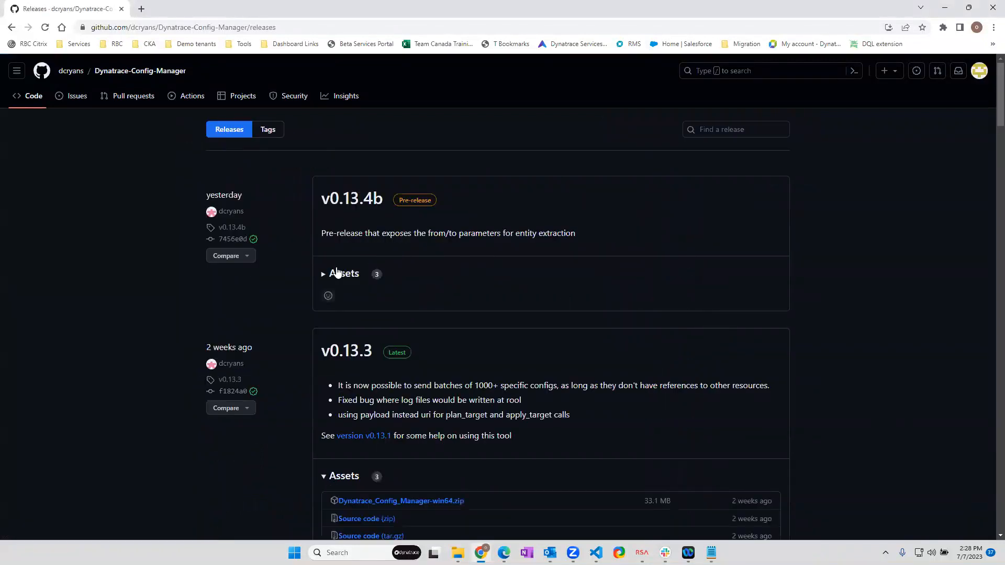
Step: Download Dynatrace_Config_Manager-win64.zip from the assets of the v0.13.4b pre-release
left_click(339, 273)
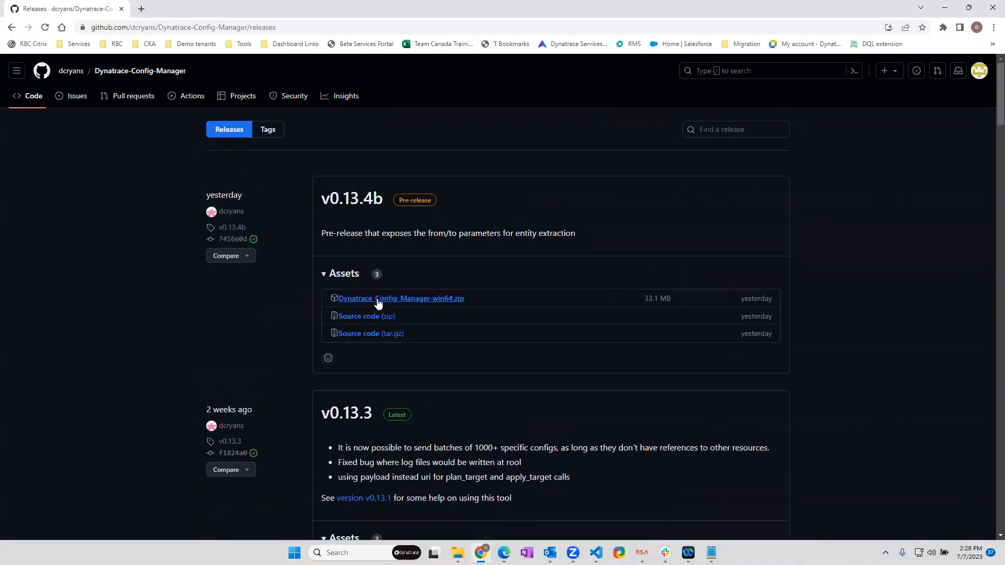
left_click(406, 303)
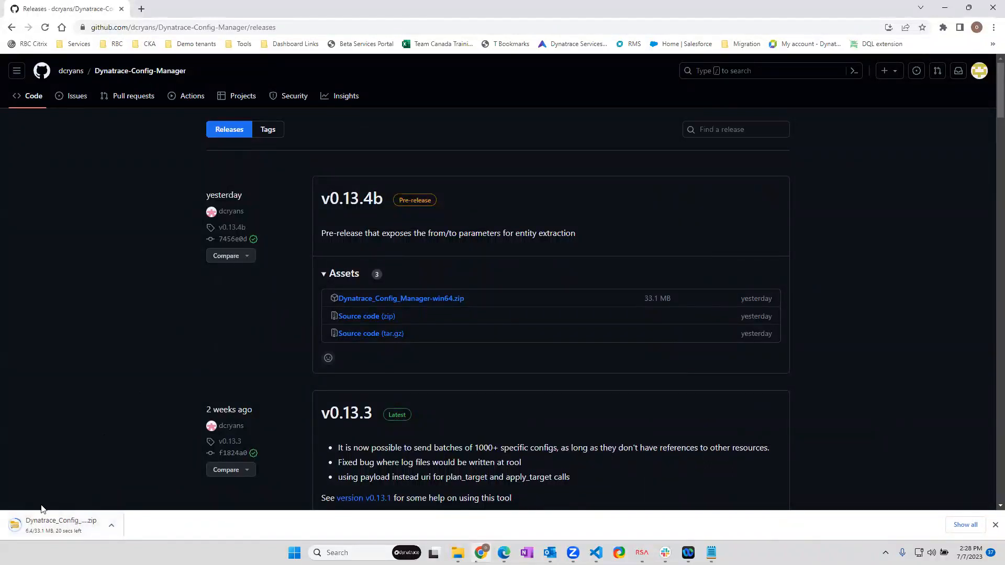
Step: Run Dynatrace_Config_Manager-win64.exe from the app folder inside C:\vid\Dynatrace_Config_Manager-win64, overriding the SmartScreen block
mouse_move(458, 553)
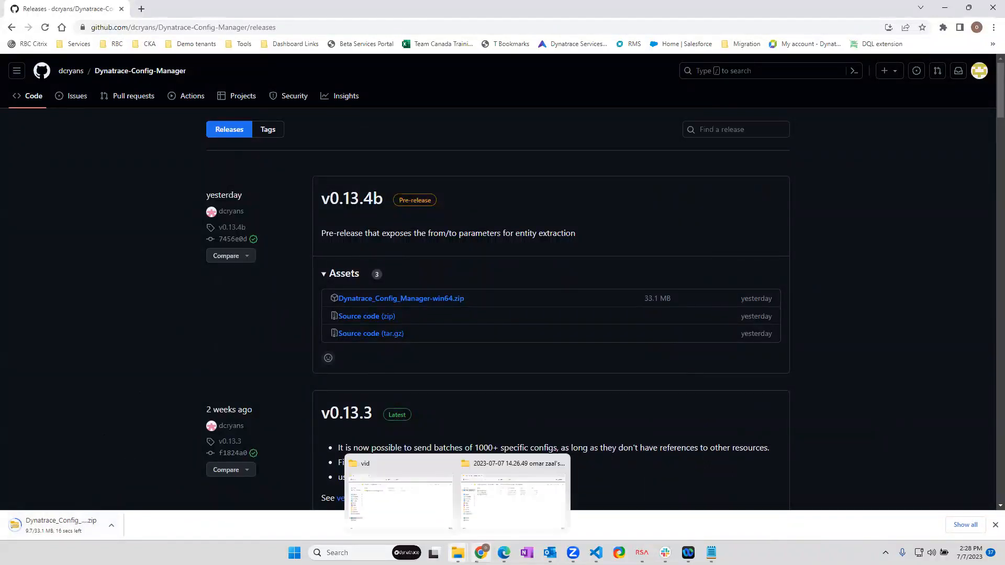
left_click(398, 498)
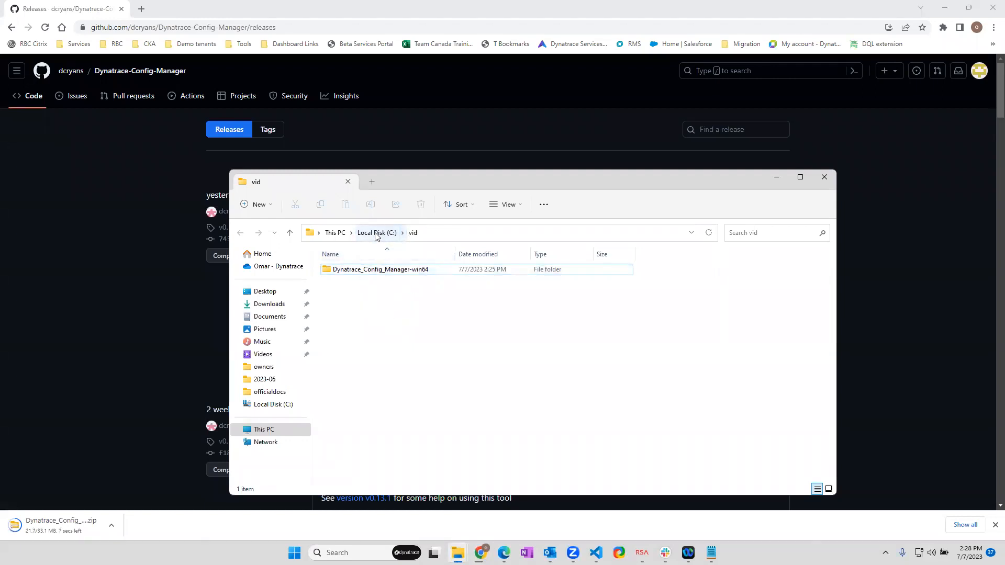
double_click(390, 271)
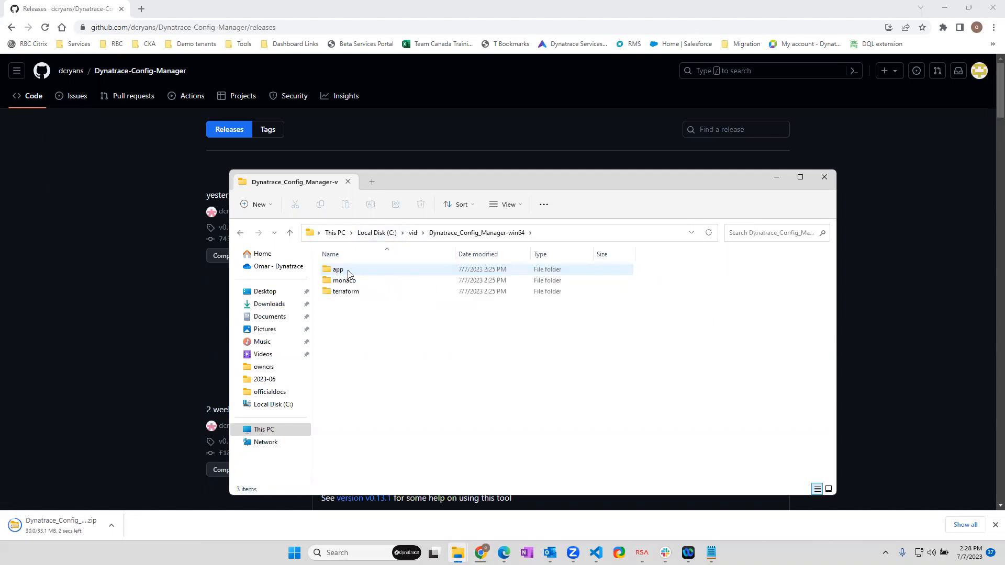
left_click(386, 271)
double_click(385, 270)
left_click(387, 306)
double_click(391, 304)
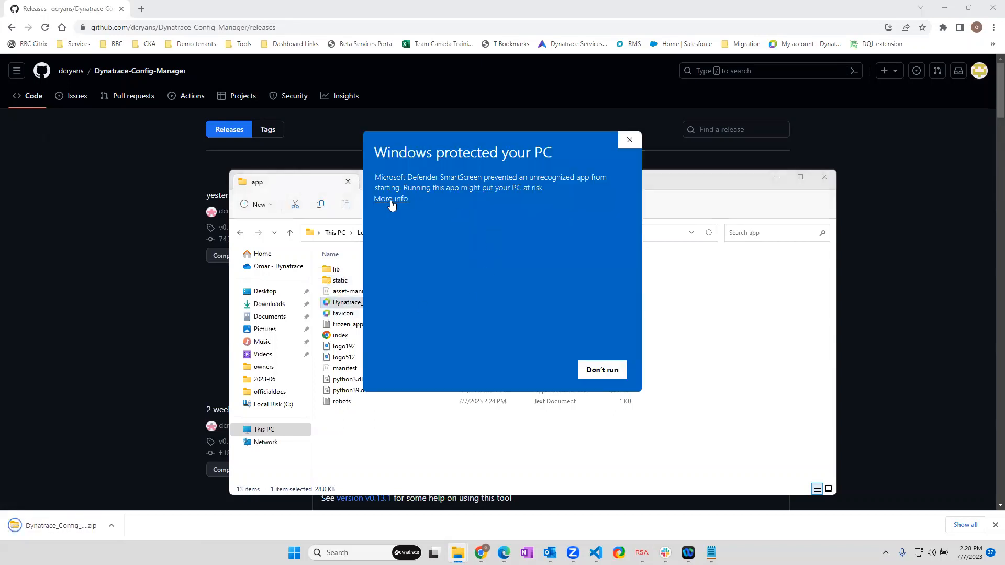
left_click(391, 200)
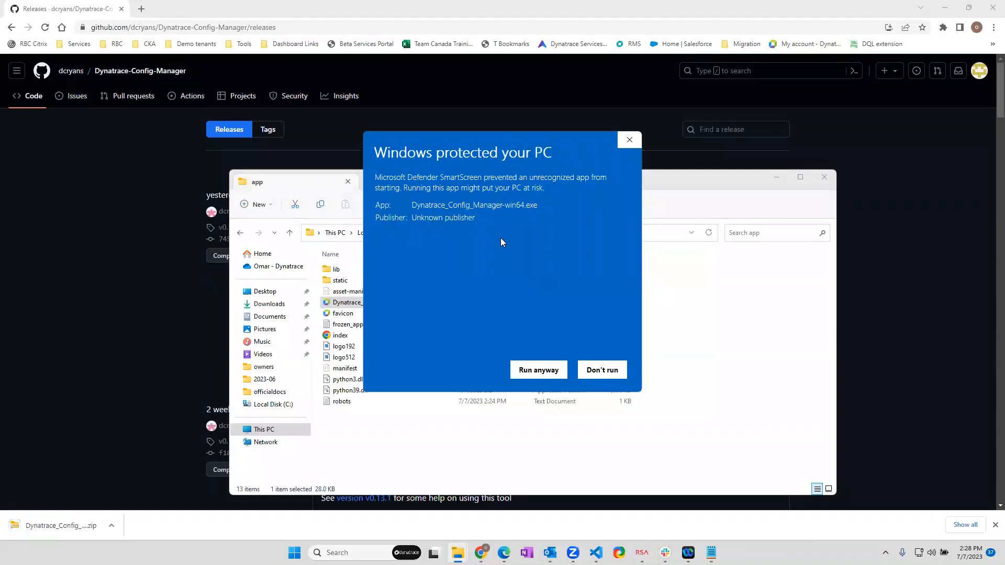
left_click(544, 369)
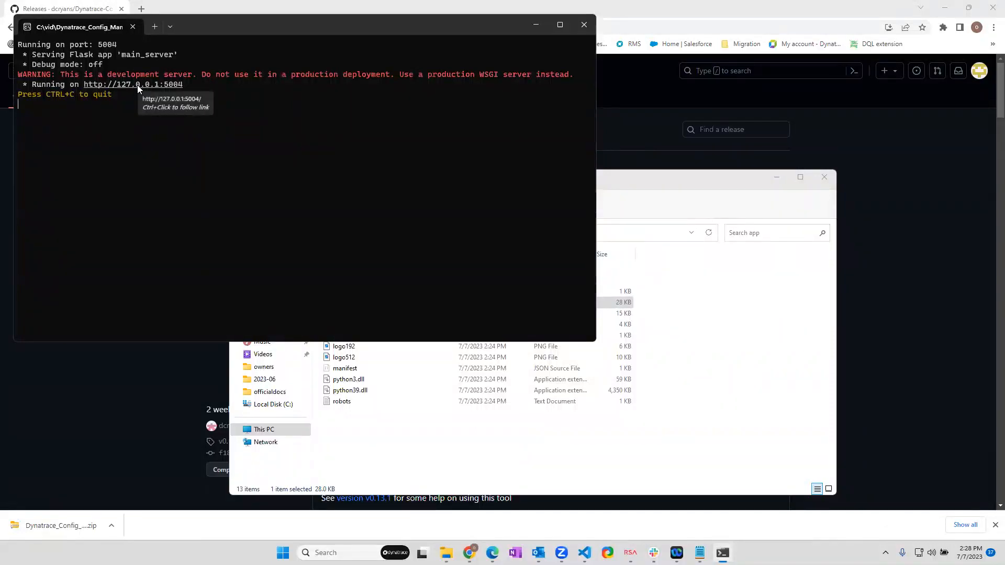
left_click(137, 85, "ctrl")
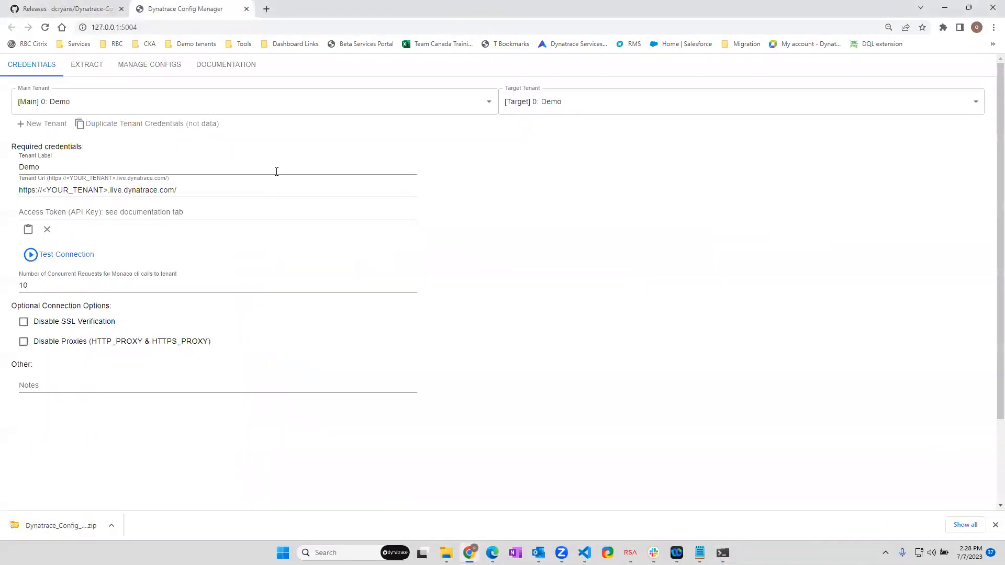
left_click(994, 525)
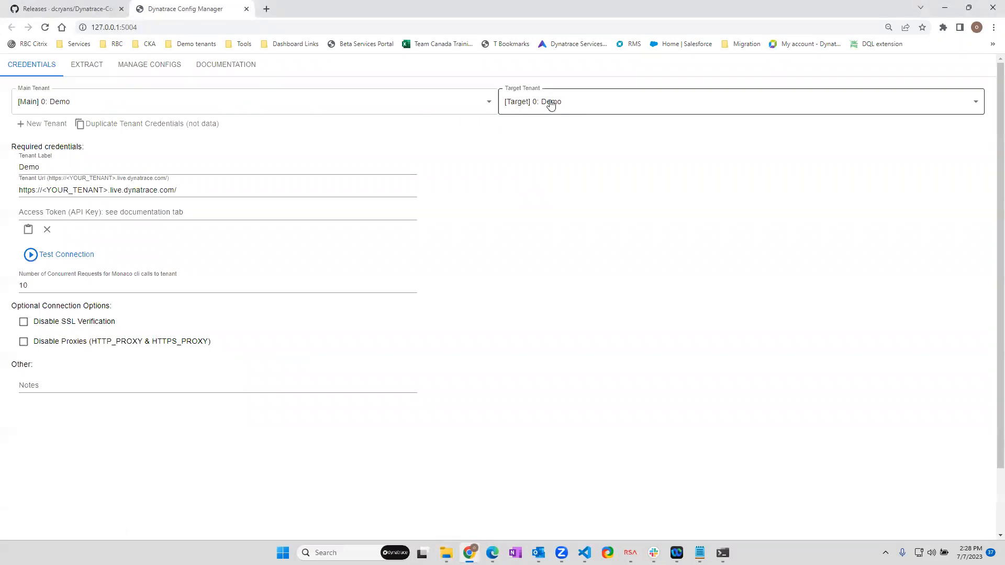
left_click(31, 124)
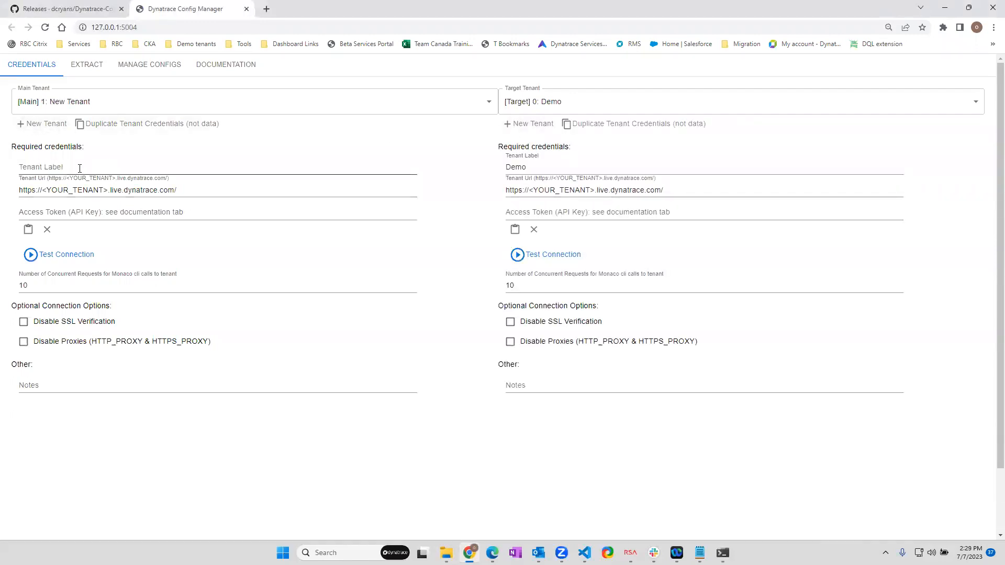
Step: Examine the main tenant's required credential fields and the documentation of the access token's read and write scopes
left_click(59, 168)
left_click(234, 190)
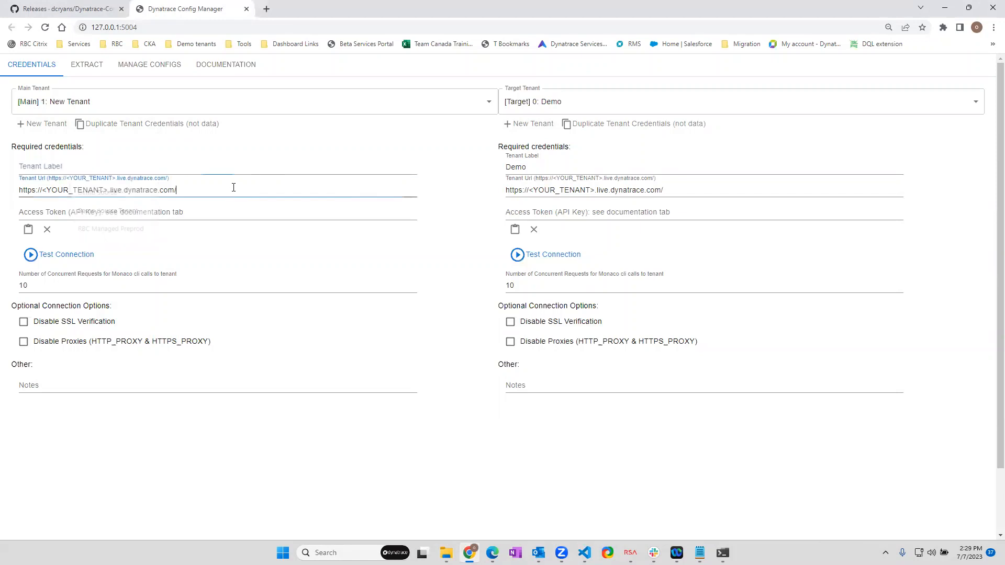
left_click(191, 212)
left_click(452, 276)
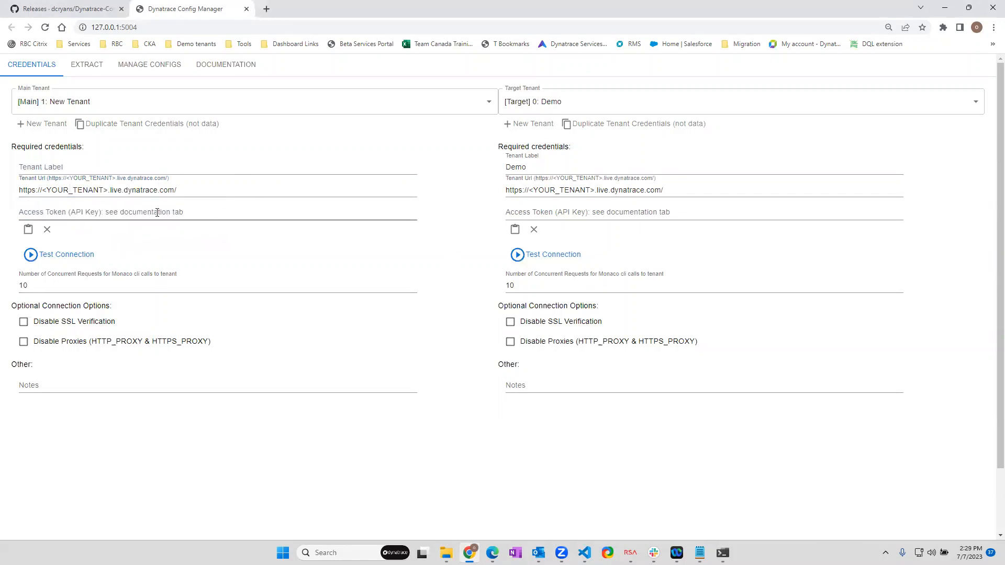
left_click(224, 72)
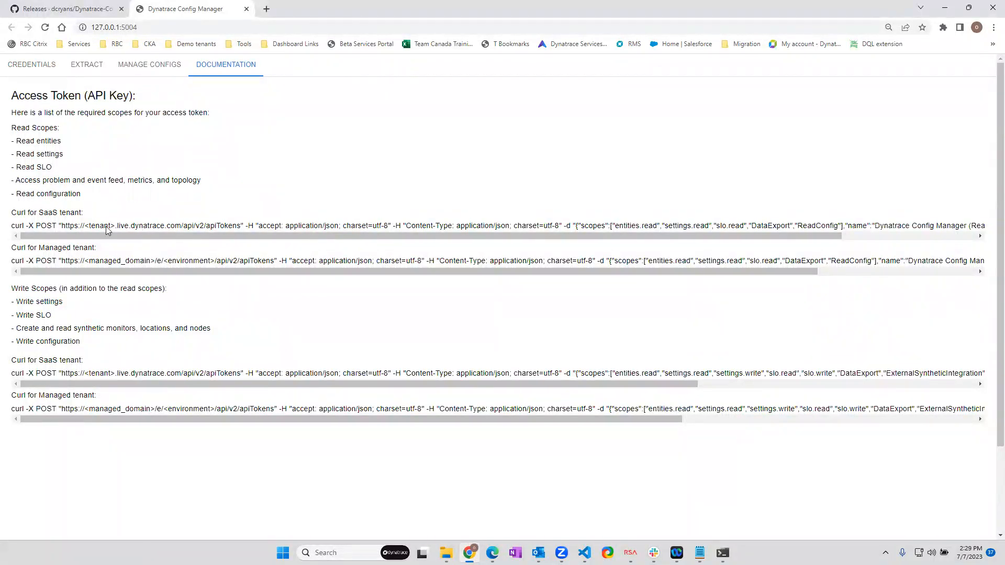
left_click(23, 67)
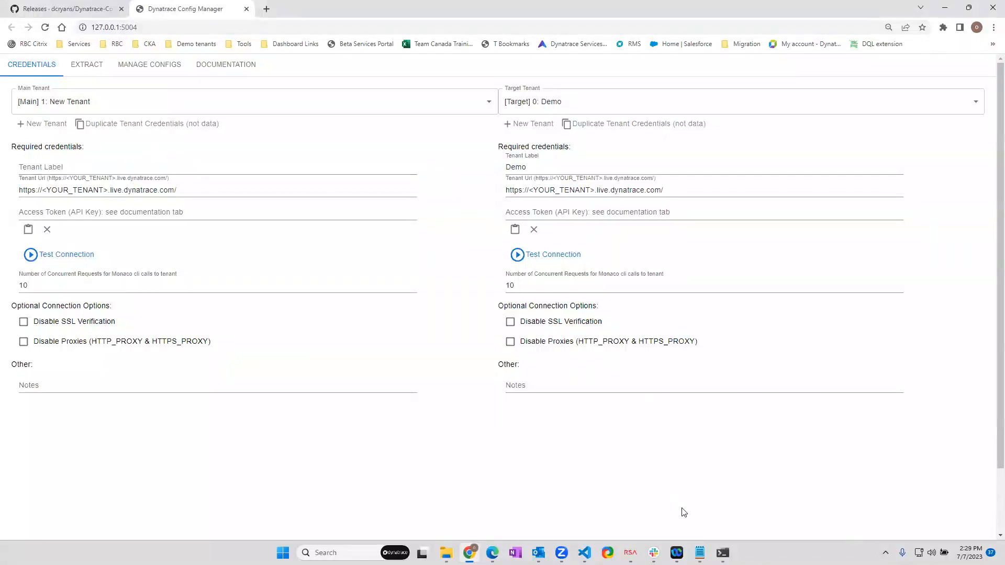
mouse_move(700, 553)
key("alt+Tab")
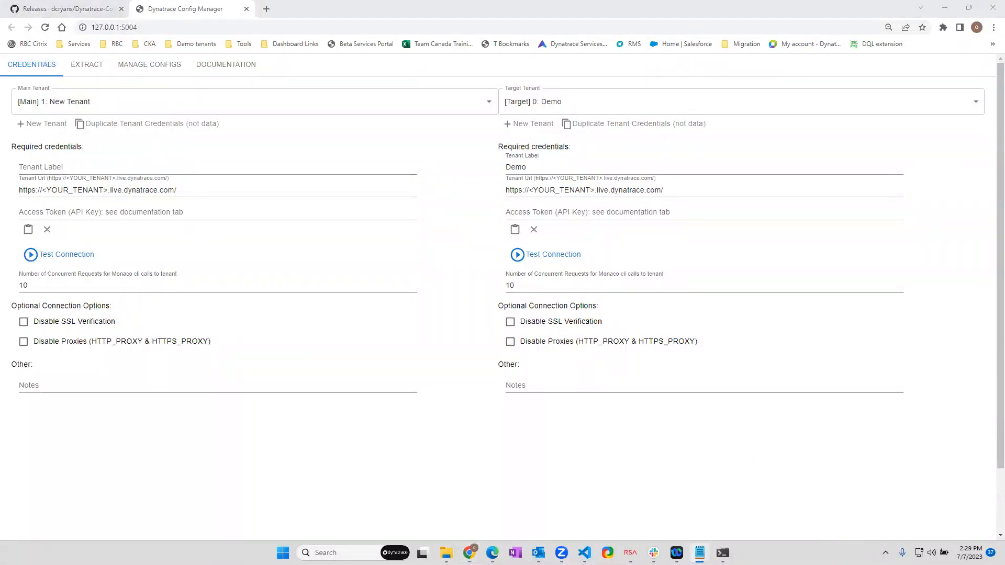
triple_click(202, 190)
type("https://kef44599.live.dynatrace.com/")
left_click(141, 186)
left_click(124, 209)
key("Tab")
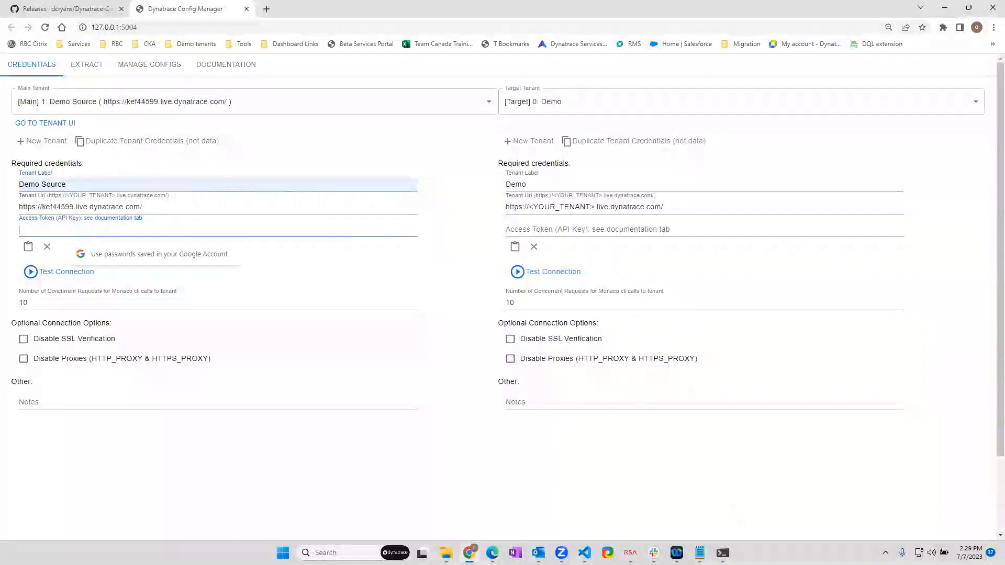
Step: Paste the access token (API key) copied from the notes into the Demo Source tenant's credentials
key("alt+Tab")
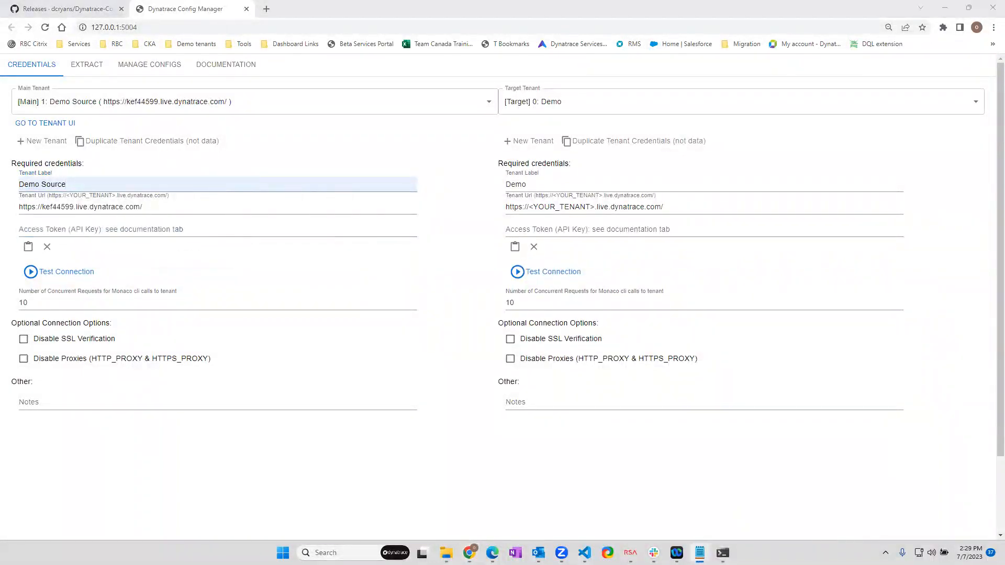
left_click(256, 234)
key("ctrl+v")
left_click(566, 182)
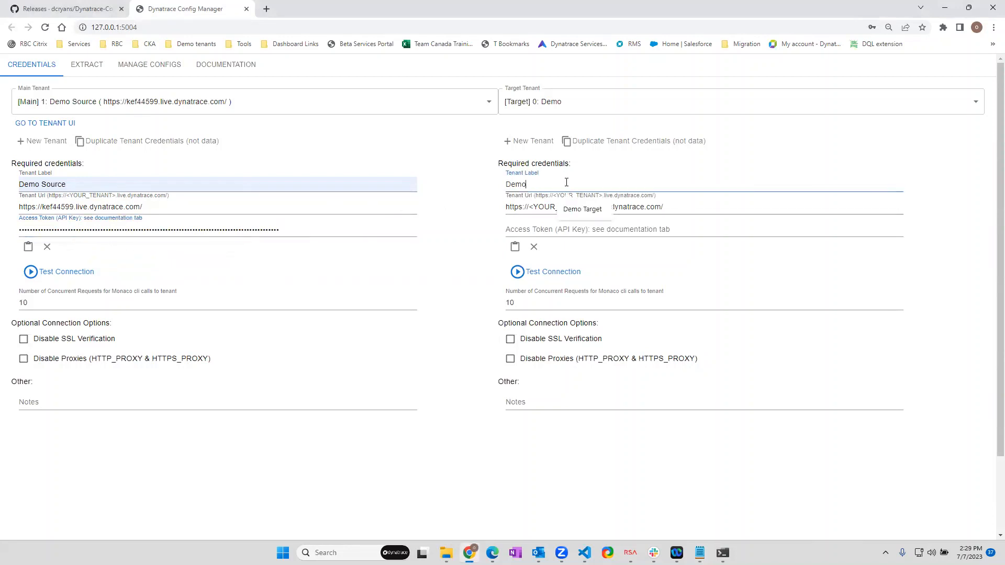
left_click(582, 209)
left_click(687, 206)
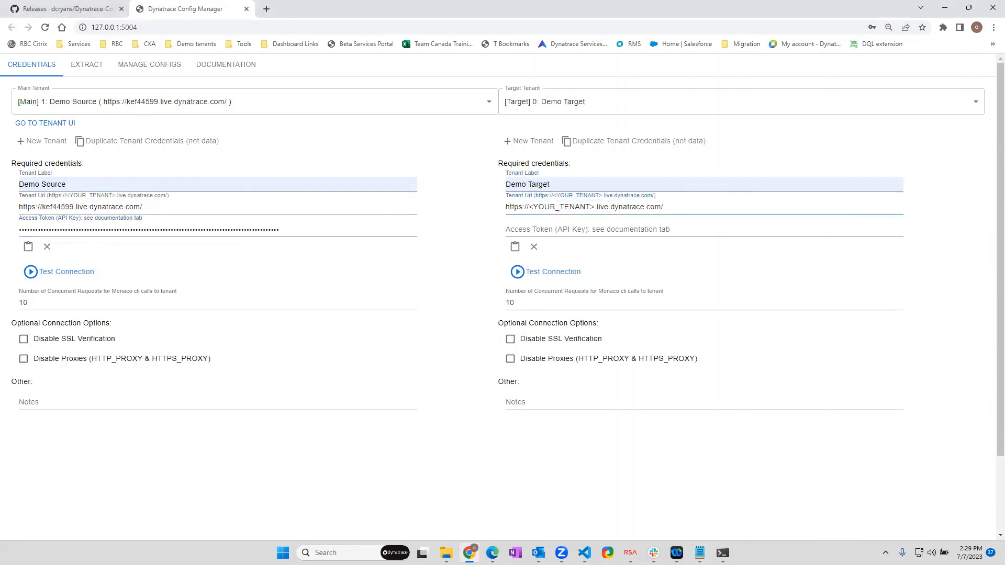
key("alt+Tab")
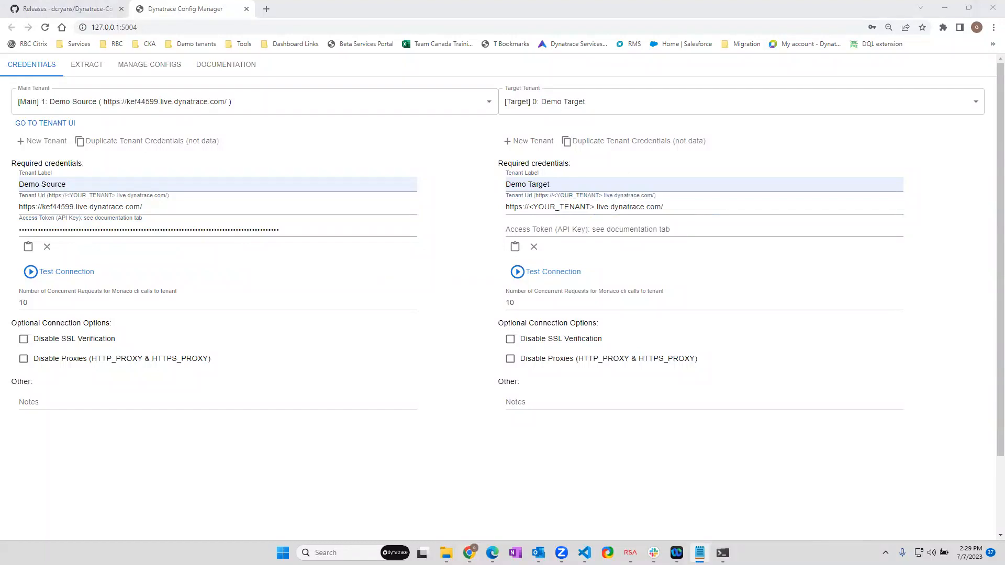
triple_click(685, 205)
type("https://jvn81405.live.dynatrace.com/")
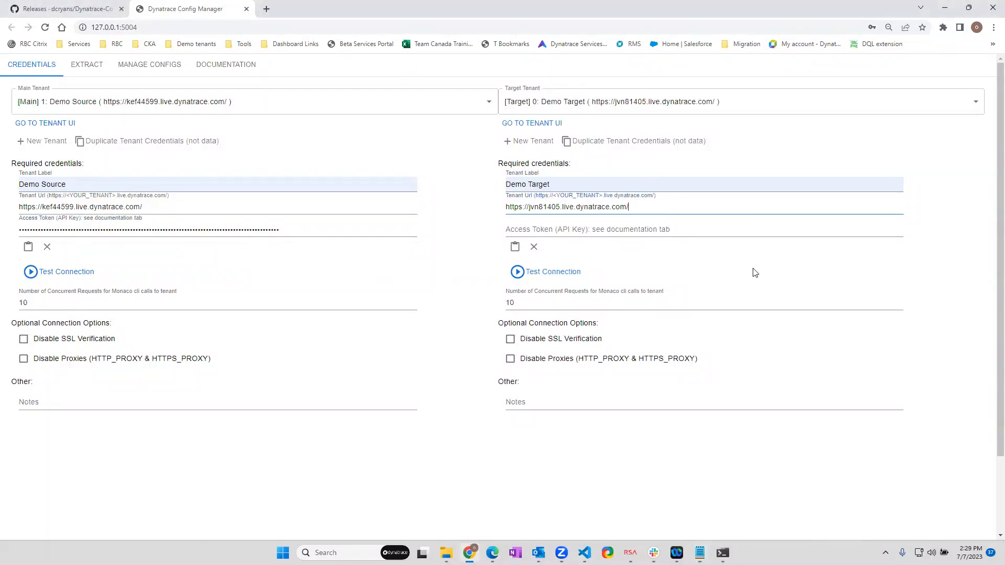
Step: Paste the access token (API key) into the Demo Target tenant's credentials and test both tenants' connections
key("alt+Tab")
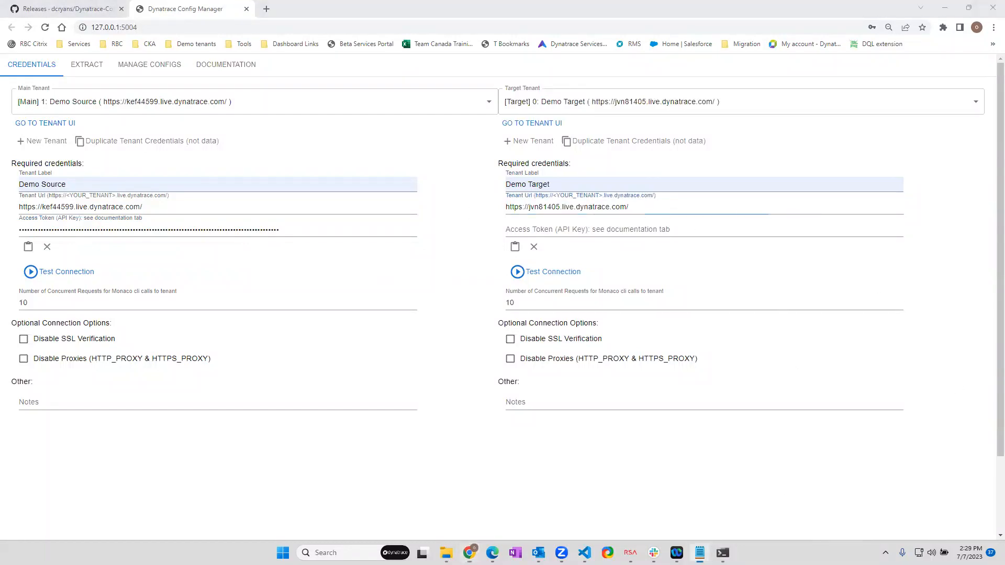
left_click(616, 225)
key("ctrl+v")
left_click(77, 273)
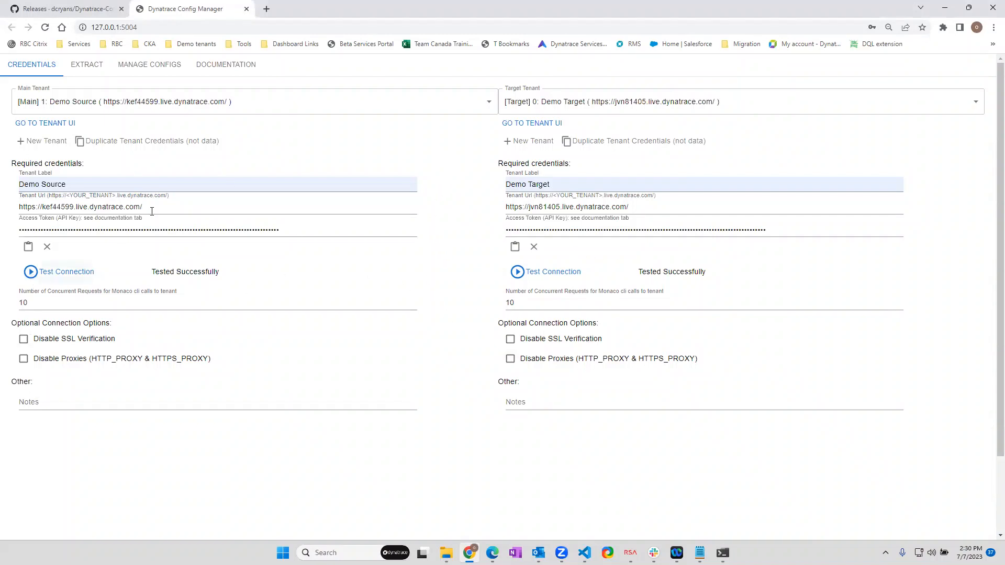
Step: Extract the Demo Source tenant's configs and entities with the Monaco cli, without saving the password in the browser
left_click(81, 68)
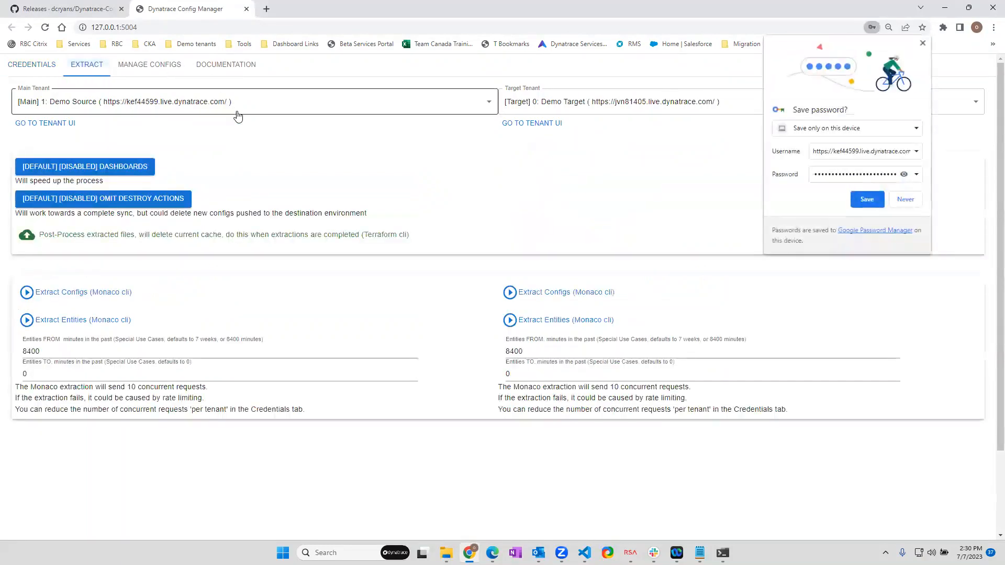
left_click(922, 45)
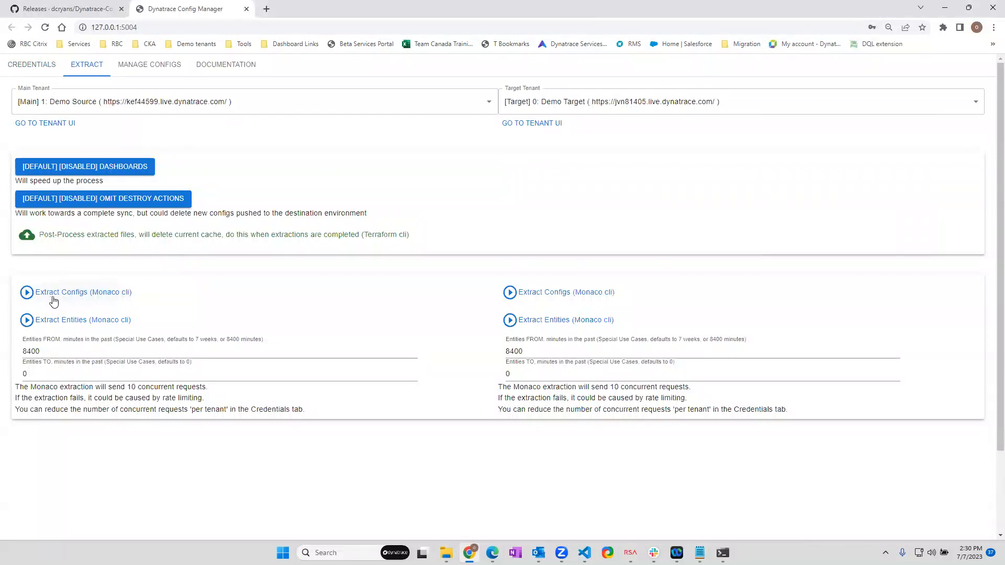
left_click(74, 295)
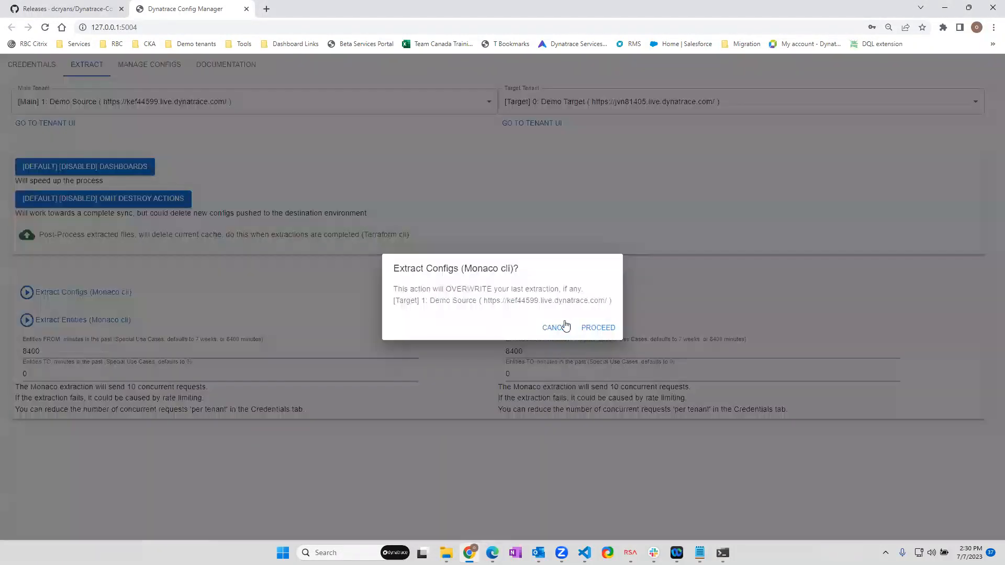
left_click(597, 328)
left_click(79, 336)
left_click(595, 330)
Step: Extract the Demo Target tenant's configs and entities with the Monaco cli
left_click(561, 294)
left_click(597, 330)
left_click(563, 344)
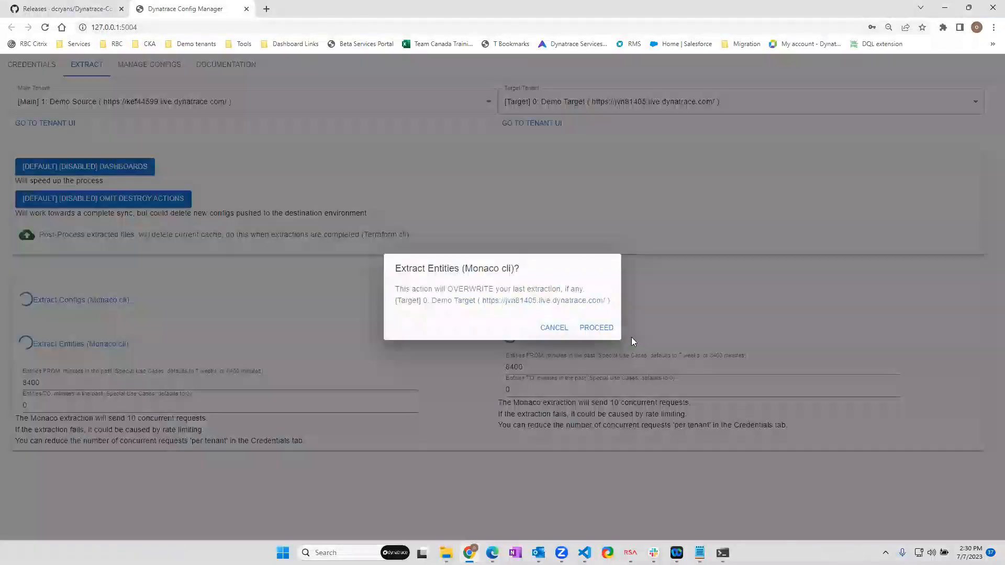
left_click(597, 328)
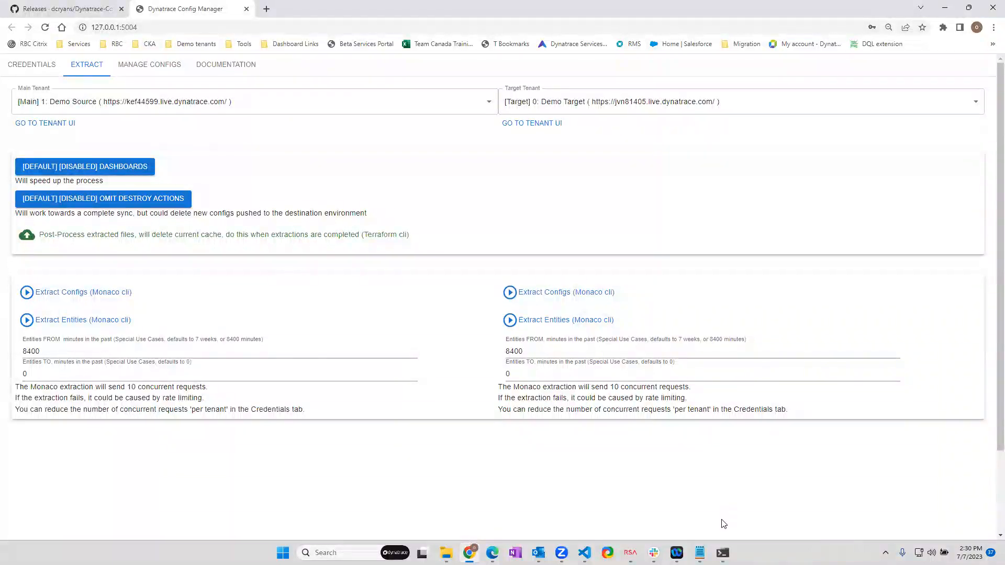
Step: Check the extraction log in the terminal and run the Terraform cli post-processing of the extracted files
left_click(723, 553)
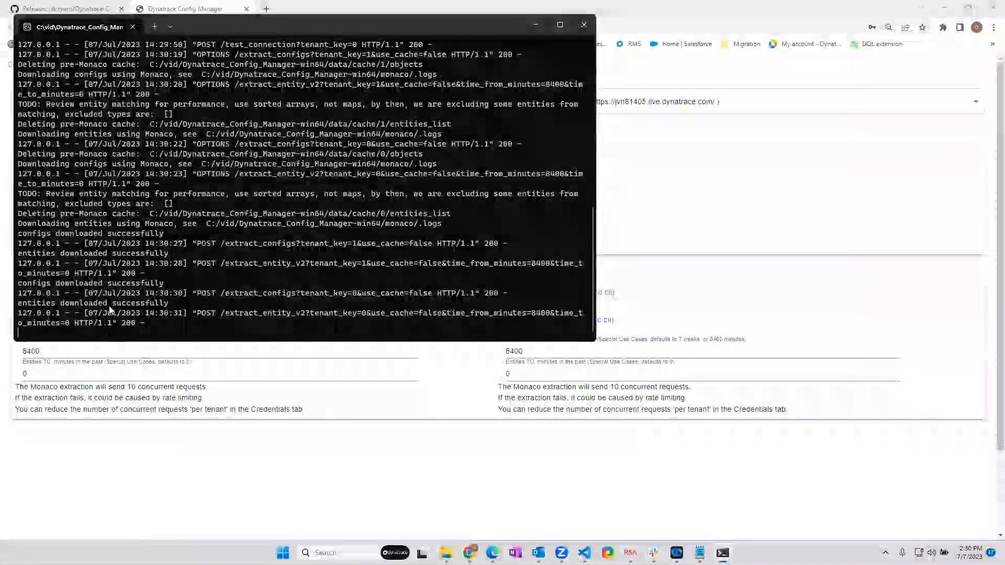
left_click(697, 270)
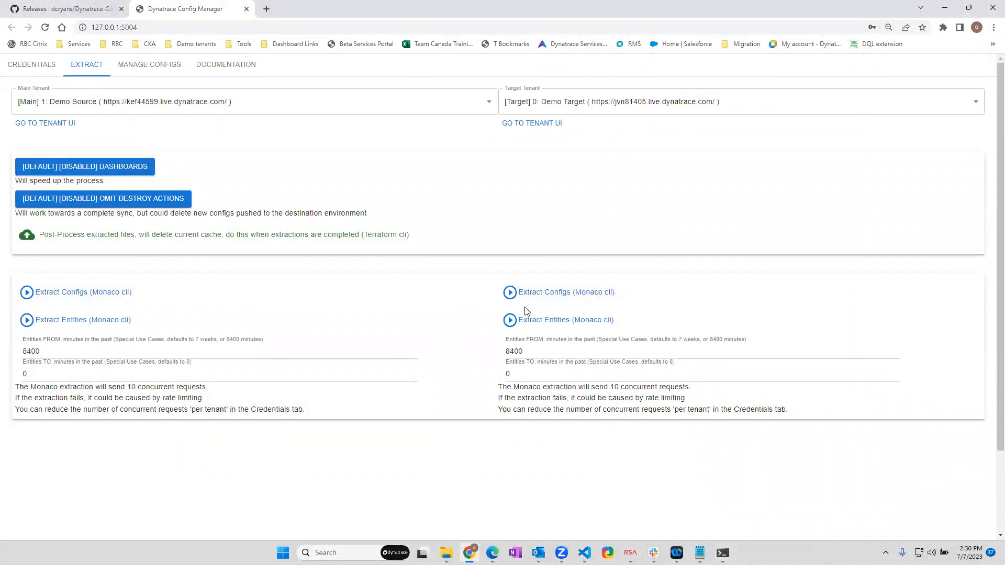
left_click(122, 238)
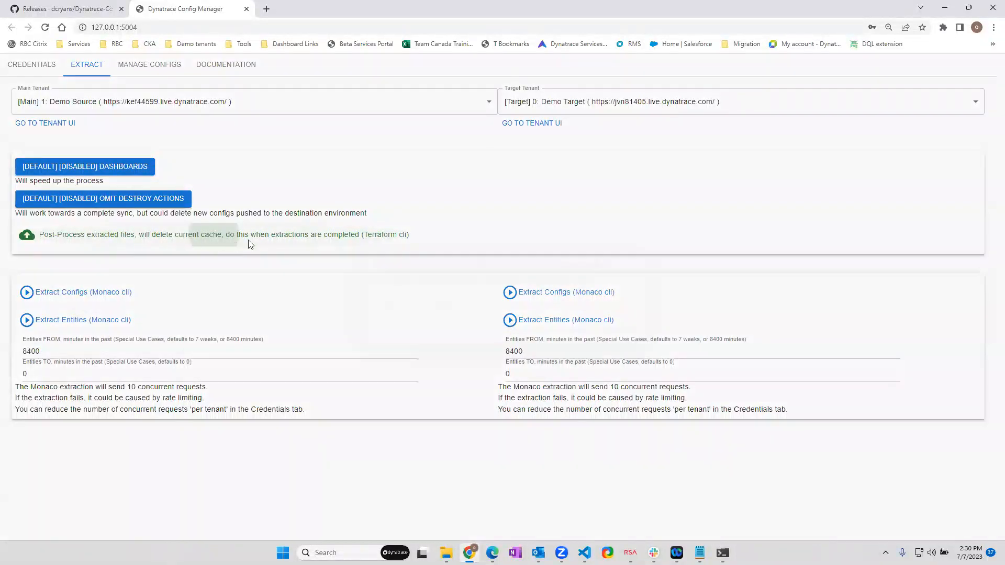
left_click(614, 331)
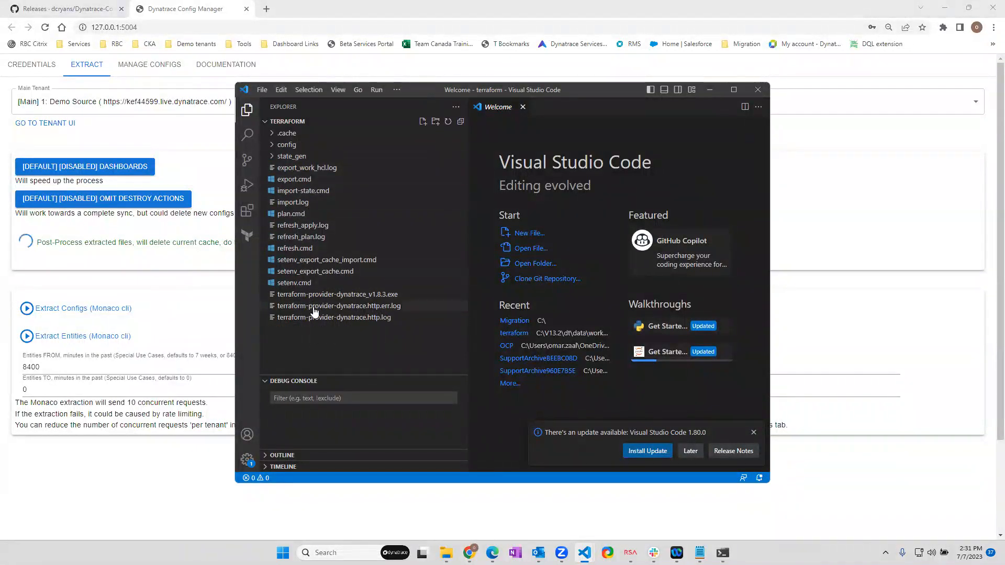
left_click(171, 279)
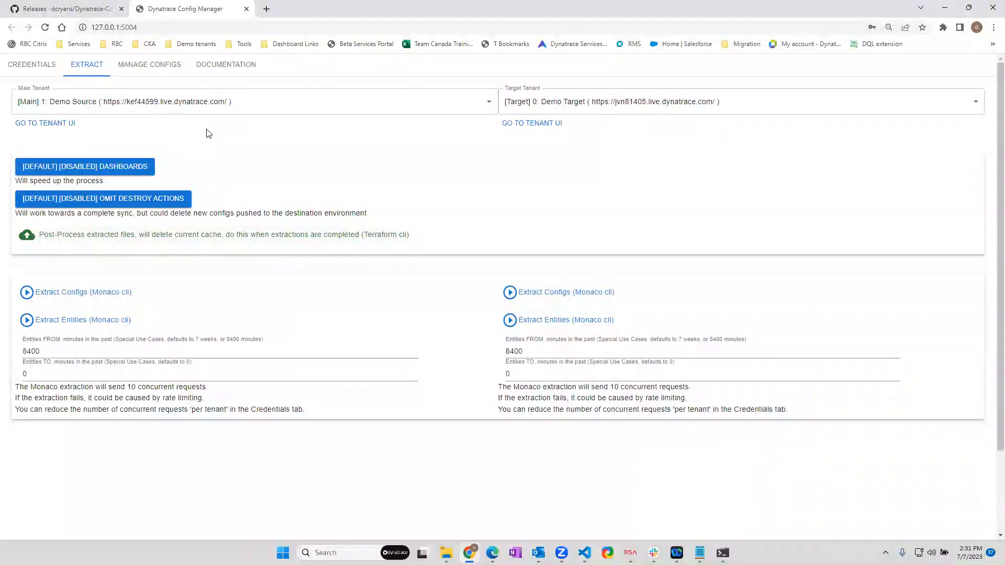
Step: Examine the overall progress and the per-module config comparison between the two tenants under Manage Configs
left_click(147, 66)
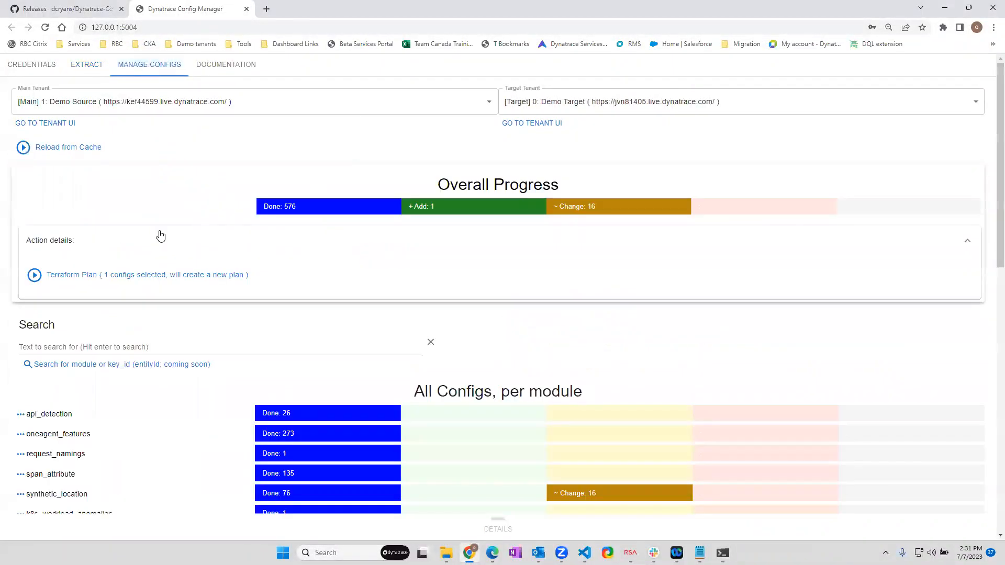
scroll(419, 312, "down", 3)
scroll(365, 287, "down", 8)
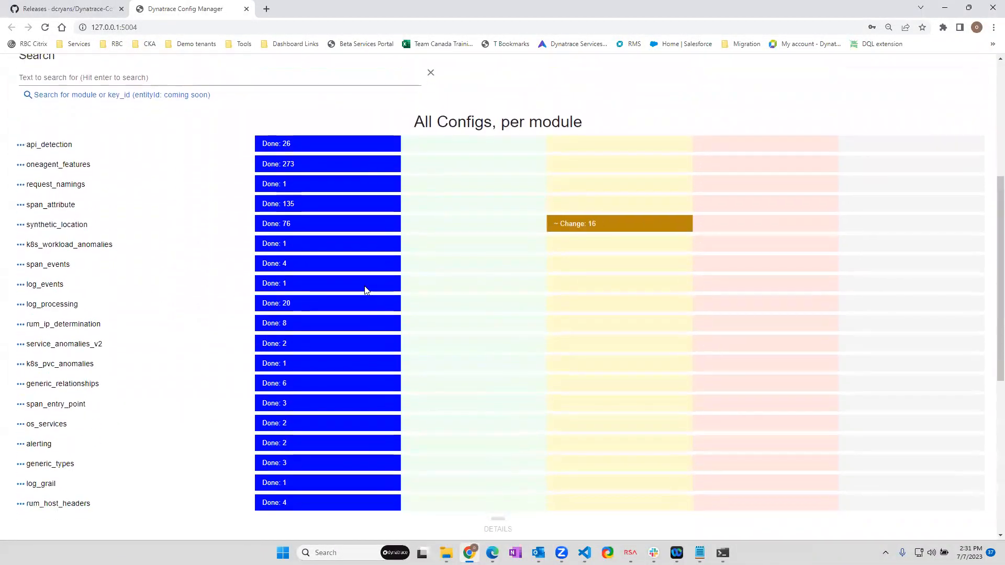
scroll(365, 287, "up", 10)
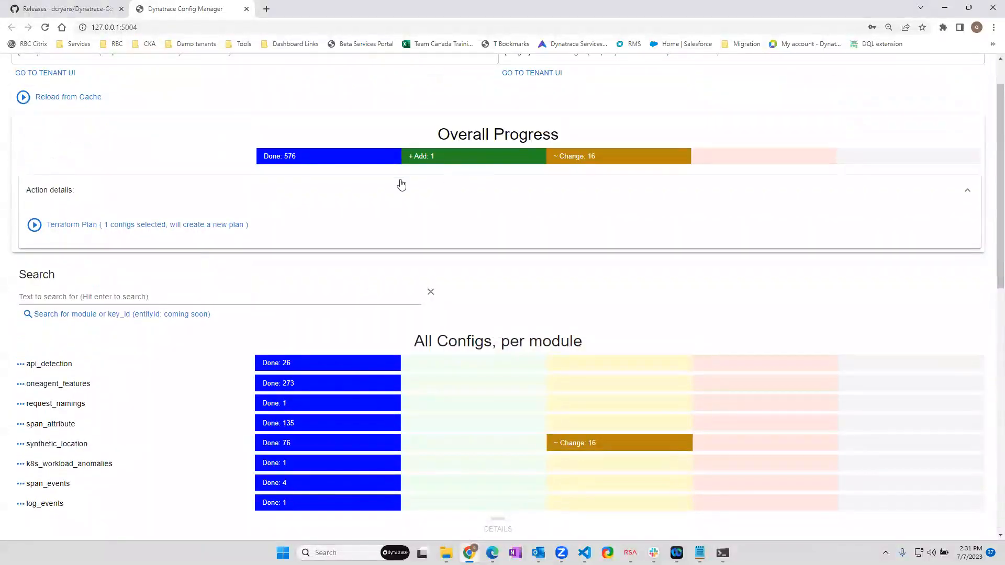
scroll(486, 320, "up", 1)
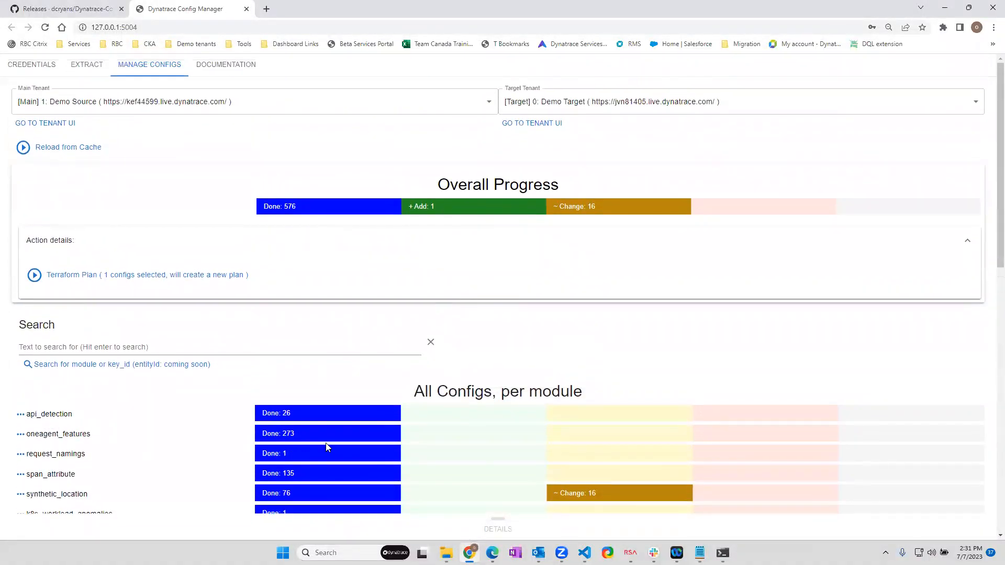